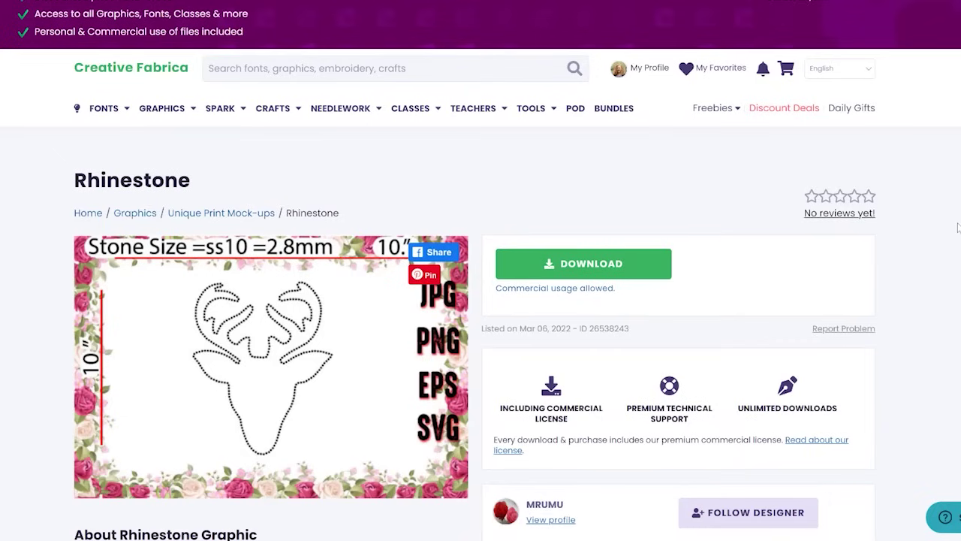
Step: Check the stone size in the rhinestone graphic's description and browse the rhinestone fonts on FontBundles
scroll(958, 228, "down", 5)
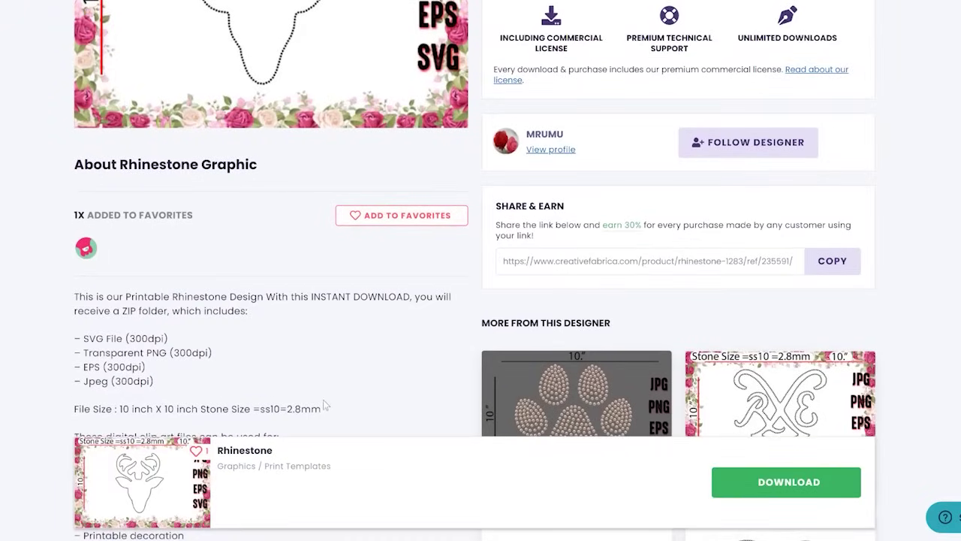
left_click_drag(327, 411, 74, 409)
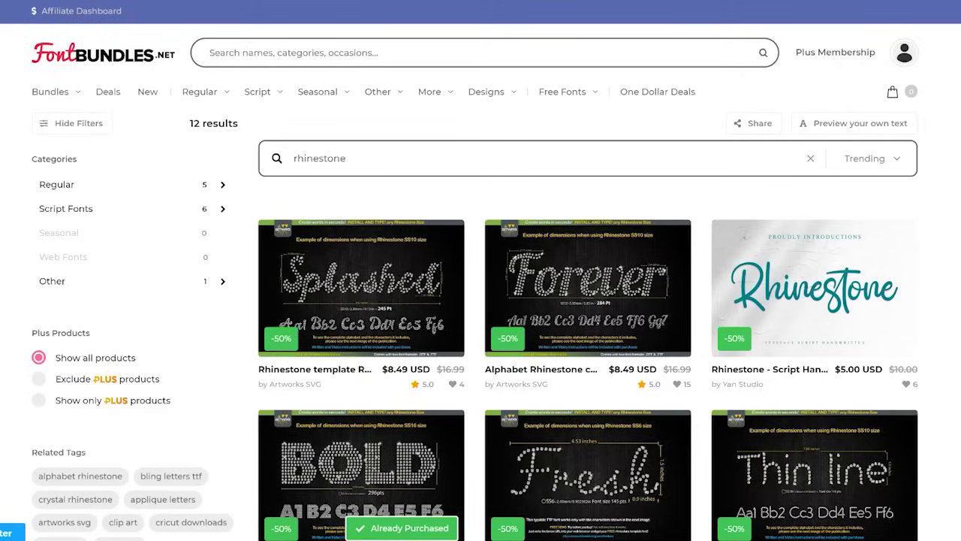
scroll(481, 301, "down", 4)
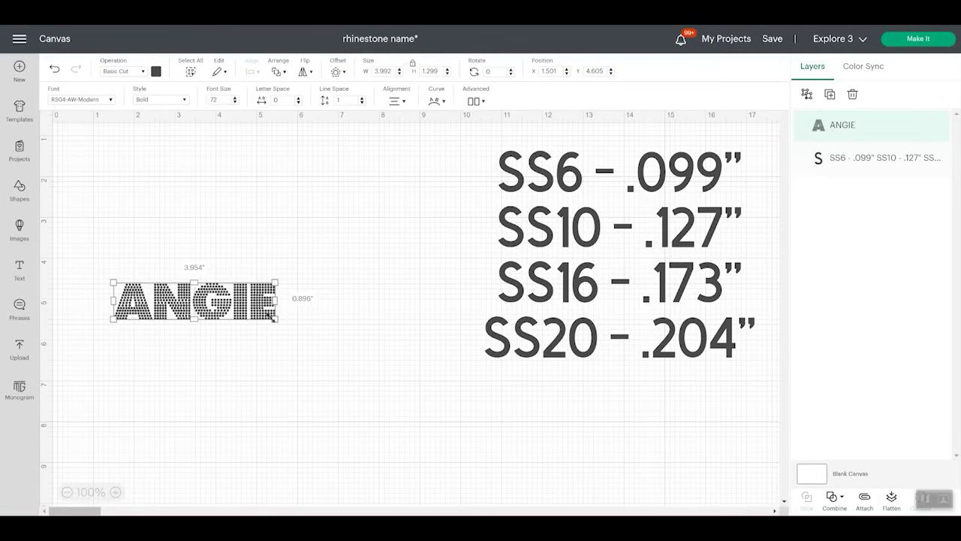
Step: Choose the RS04-AW-Modern system font for the name text and select the stone size list for reference
left_click(83, 99)
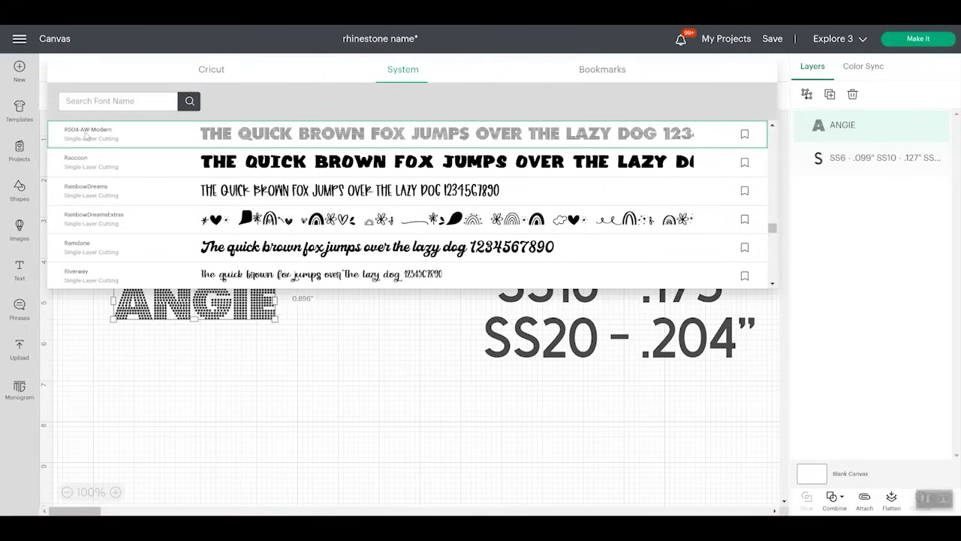
left_click(103, 136)
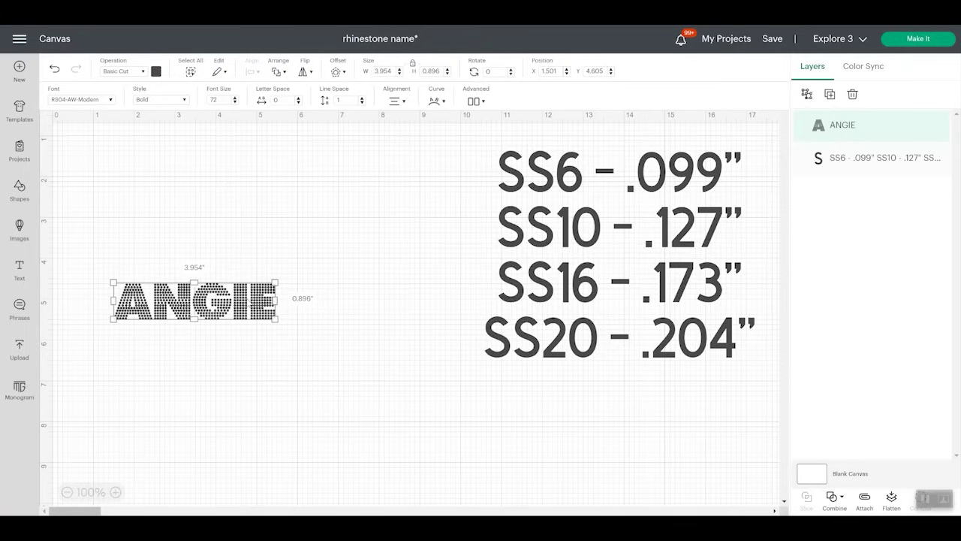
left_click(549, 183)
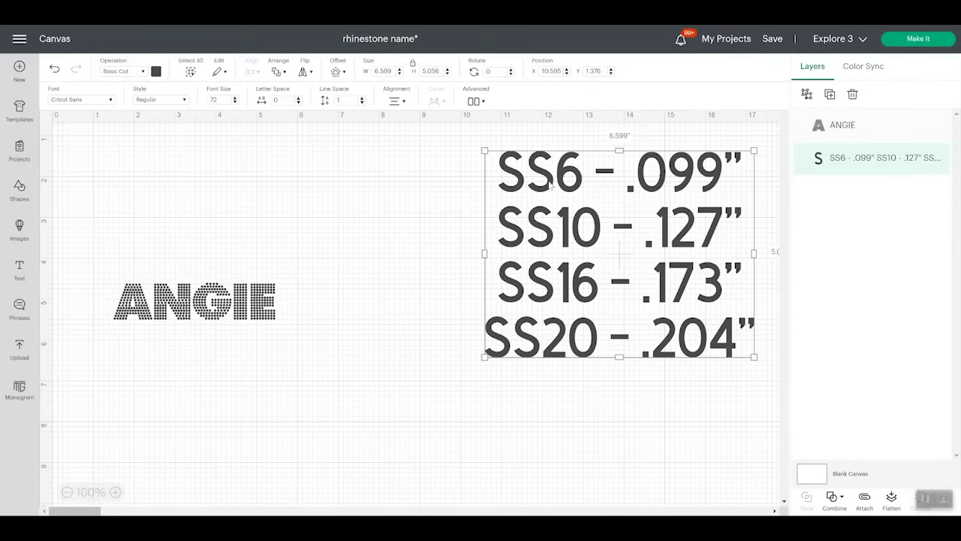
left_click(553, 182)
Step: Add a circle sized 0.127" for SS10 stones beside the name text and color it light yellow
left_click(19, 189)
left_click(170, 262)
left_click(386, 72)
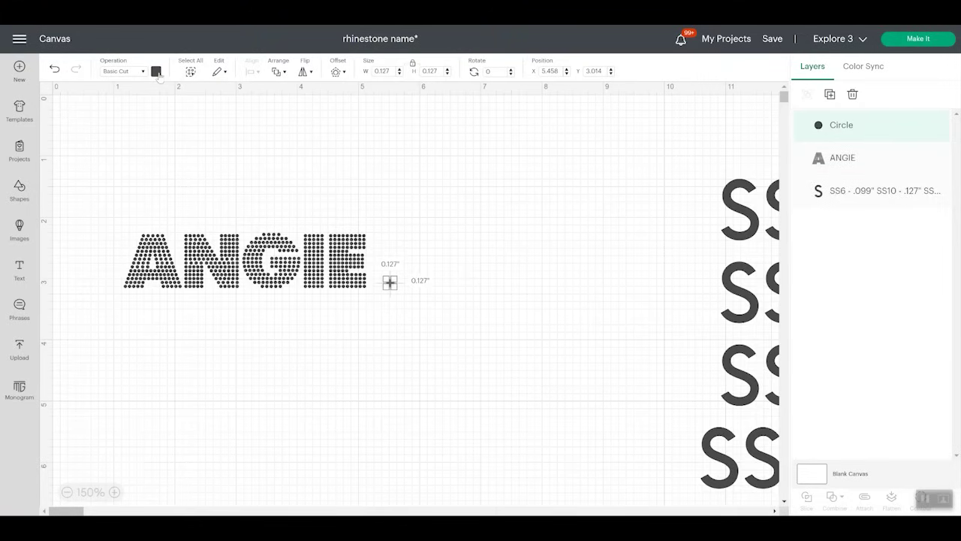
left_click(157, 72)
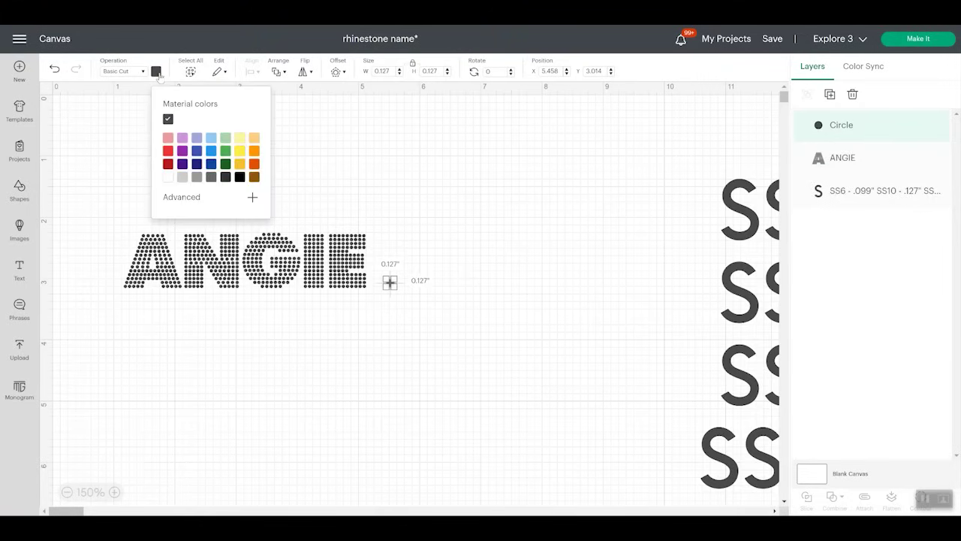
left_click(239, 139)
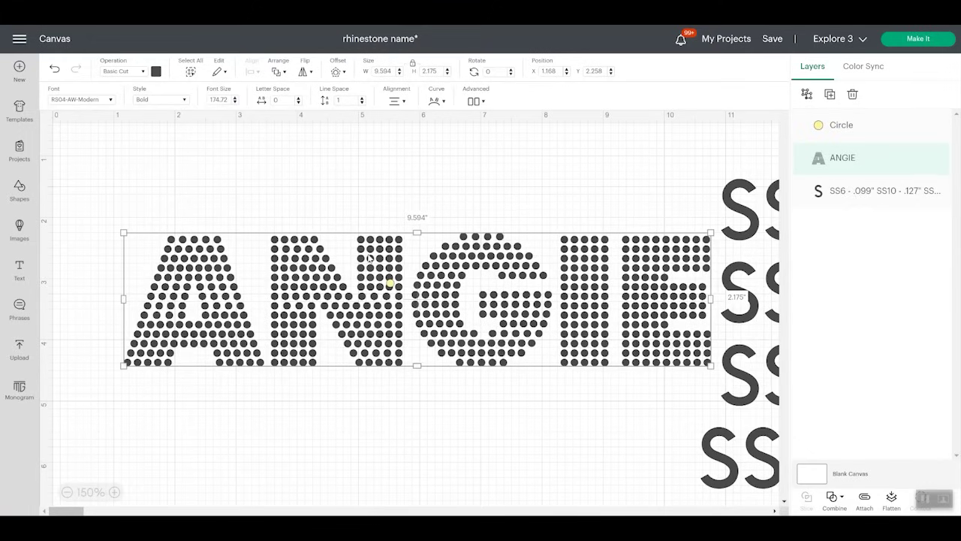
Step: Overlay the yellow circle on the name text's dots and enlarge the text to about font size 182.21 to match
left_click(113, 493)
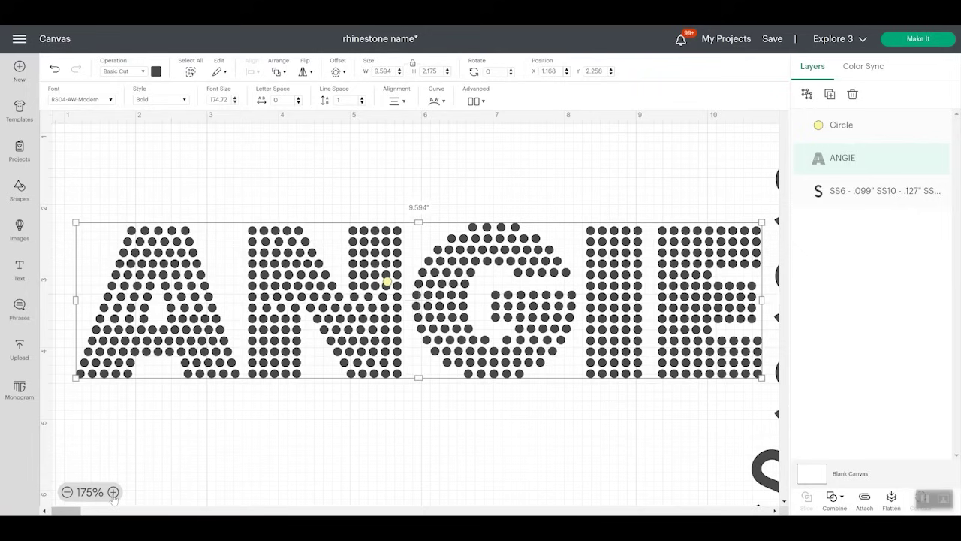
left_click(112, 492)
left_click(112, 492)
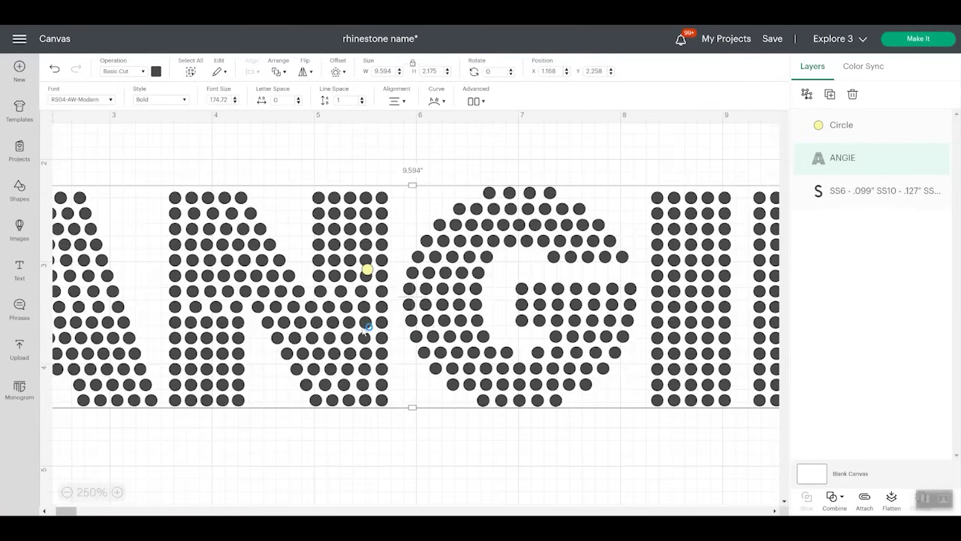
left_click_drag(367, 329, 366, 343)
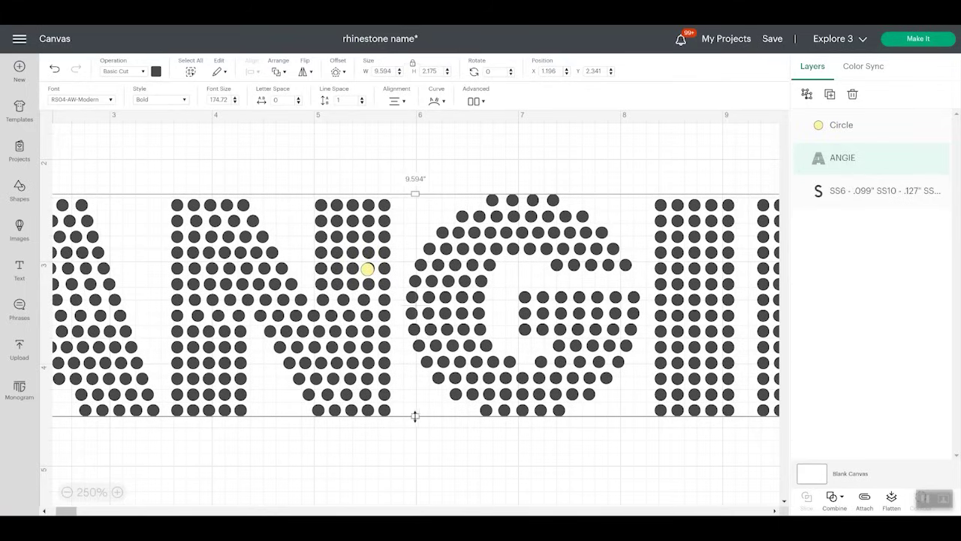
scroll(415, 417, "left", 5)
left_click_drag(615, 270, 642, 290)
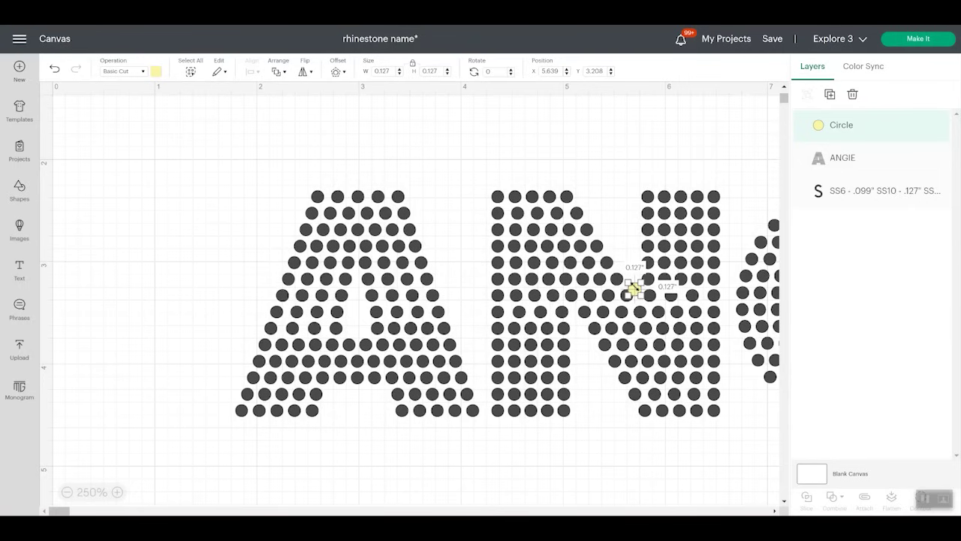
Step: Duplicate the name text and place the copy directly below the original
left_click(531, 246)
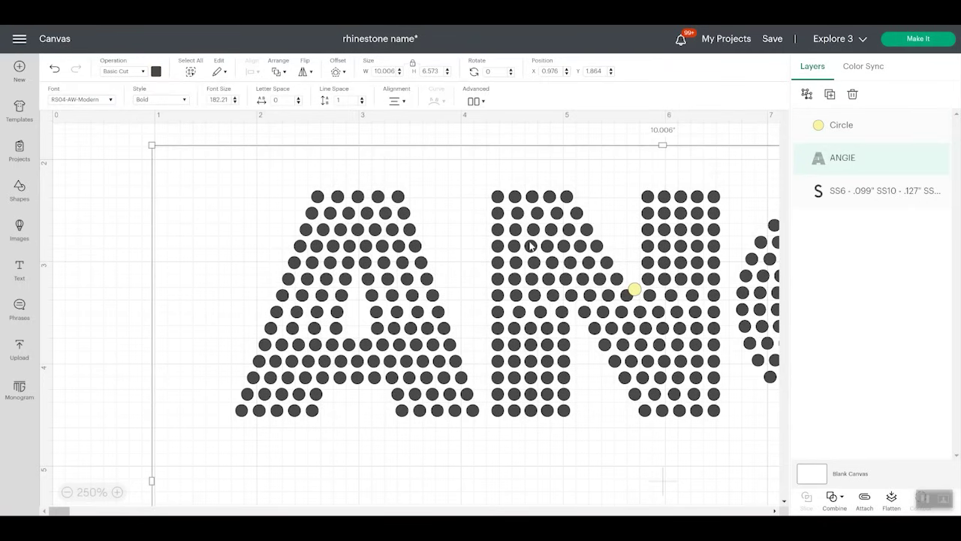
left_click(67, 492)
left_click(66, 492)
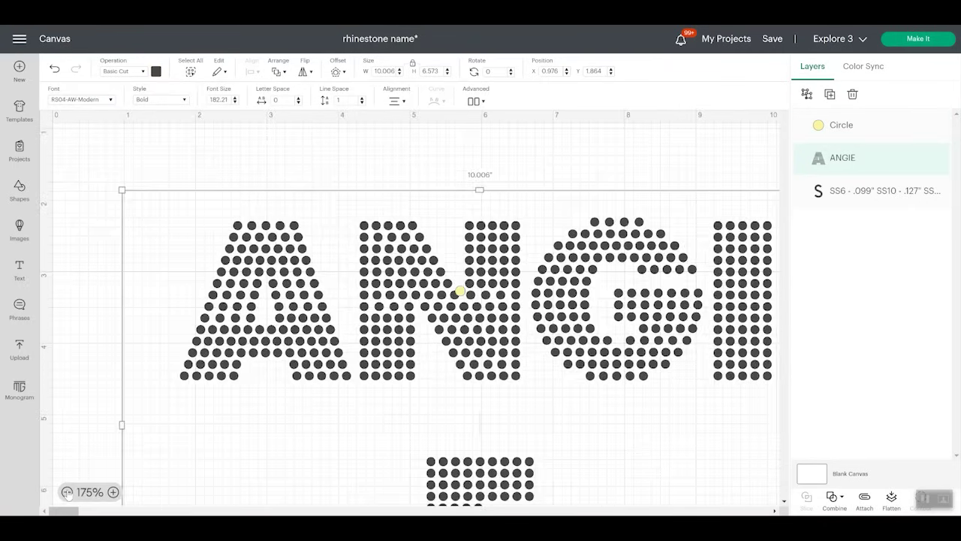
left_click(67, 492)
left_click(67, 491)
key("ctrl+c")
key("ctrl+v")
left_click_drag(419, 174, 465, 407)
Step: Add a circle about 0.257" wide and position it over the upper outer dot of the copy's final E
left_click(20, 189)
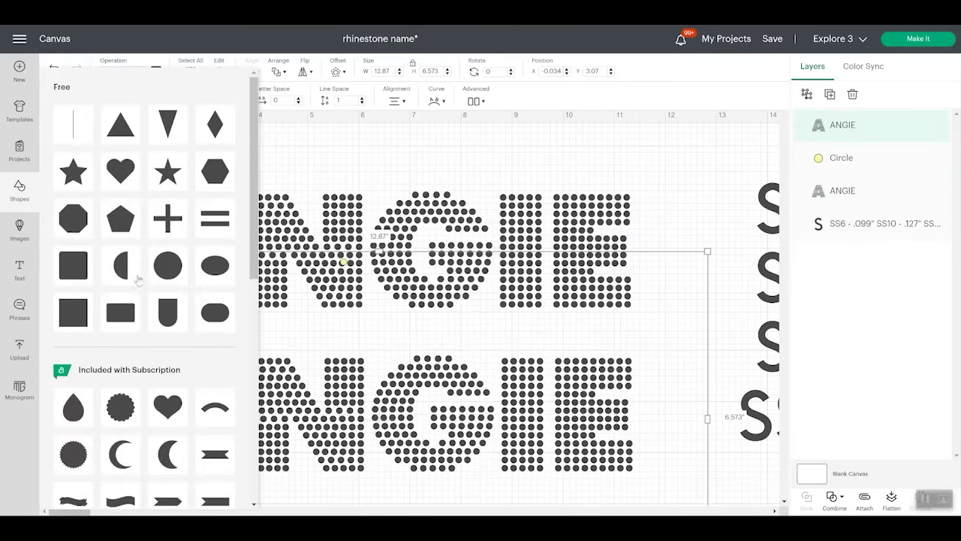
left_click_drag(183, 274, 681, 426)
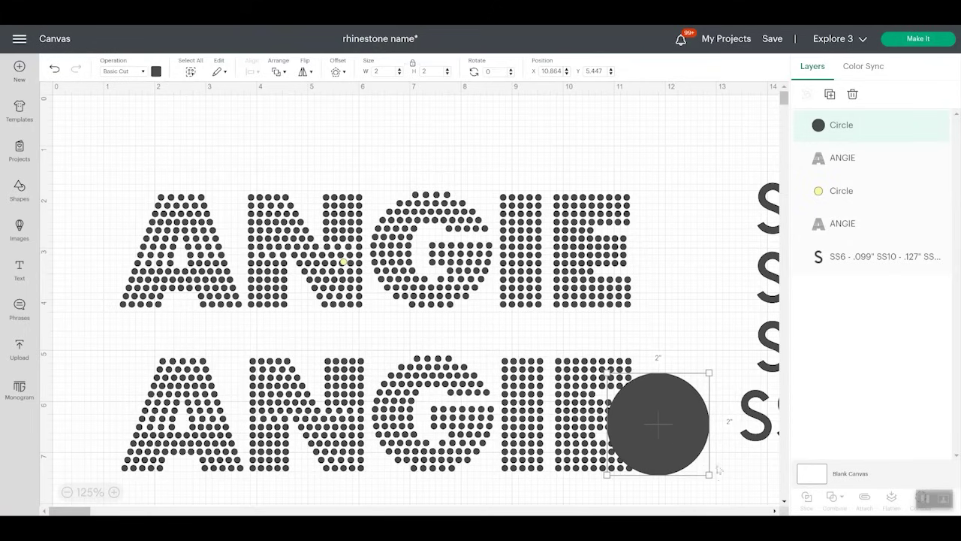
left_click_drag(708, 475, 621, 385)
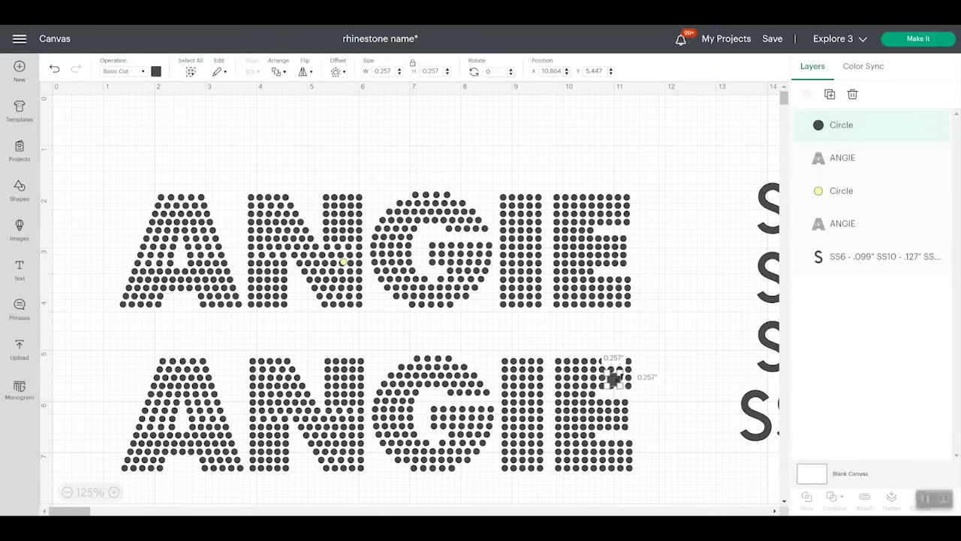
scroll(614, 379, "up", 2)
left_click_drag(614, 379, 718, 384)
Step: Slice the copied text with the circle, delete the surplus pieces, and select the isolated dot to measure it
left_click(665, 348)
left_click_drag(751, 421, 759, 435)
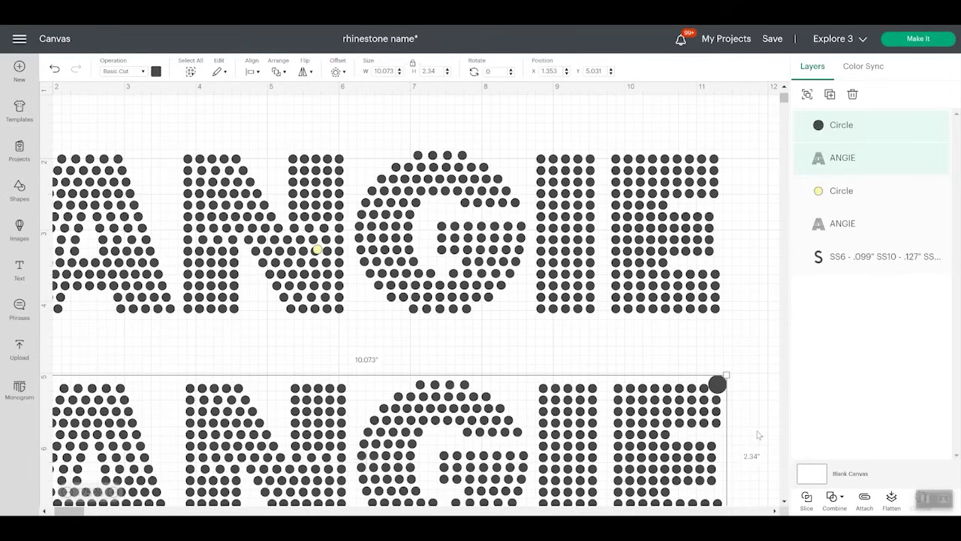
left_click(807, 496)
left_click(649, 404)
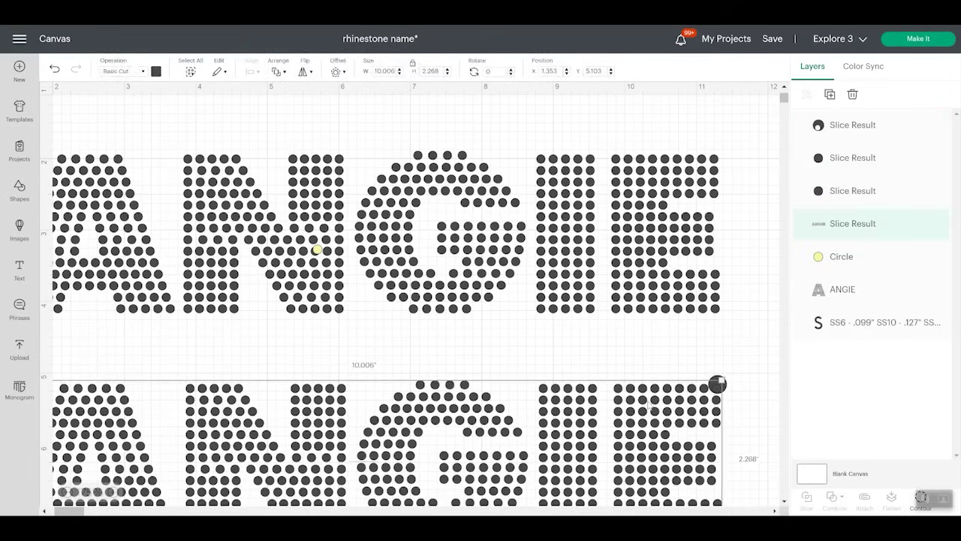
key("Delete")
left_click(715, 386)
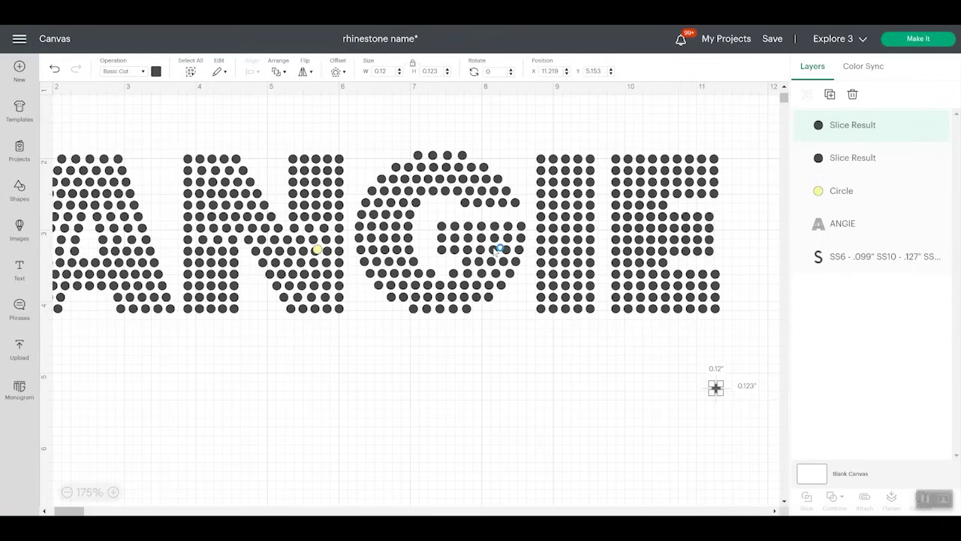
Step: Enlarge the remaining name text to about font size 187.4
left_click(443, 172)
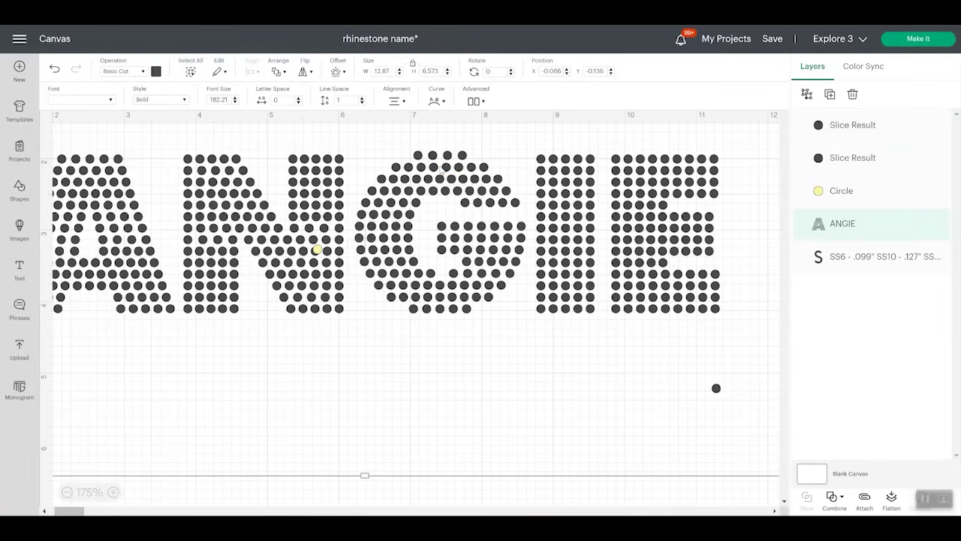
left_click(67, 493)
left_click(66, 493)
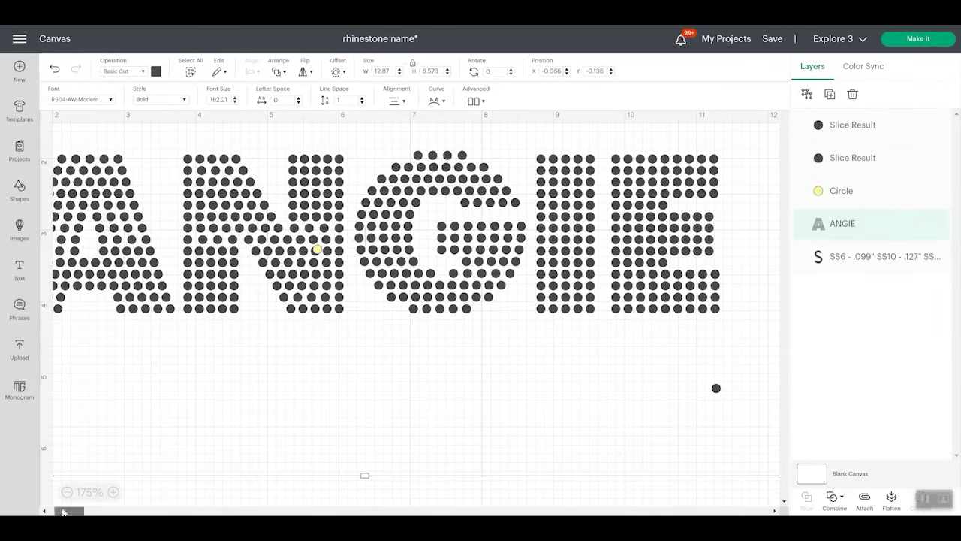
left_click_drag(706, 423, 725, 432)
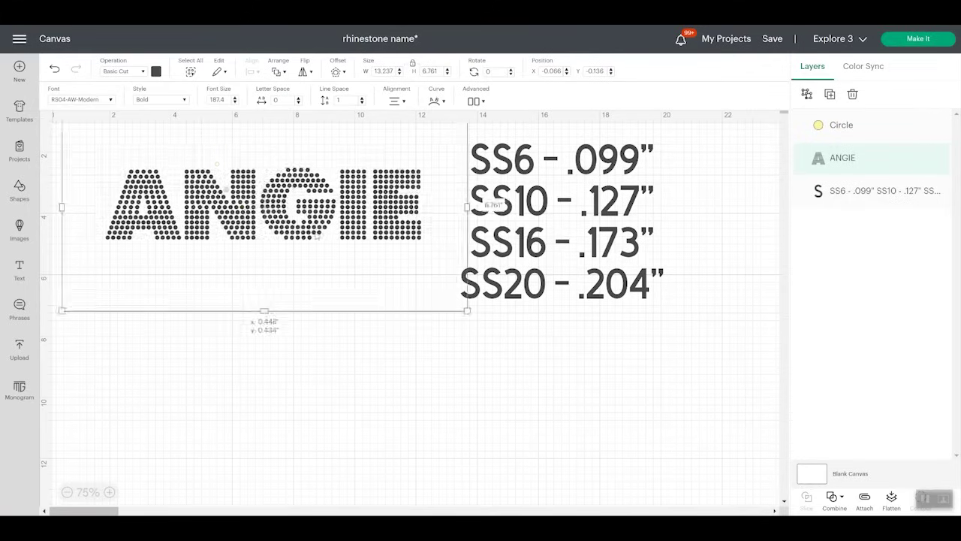
Step: Move the name text down, delete the yellow test circle, and shift the stone size list clear of the text
left_click_drag(480, 211, 493, 250)
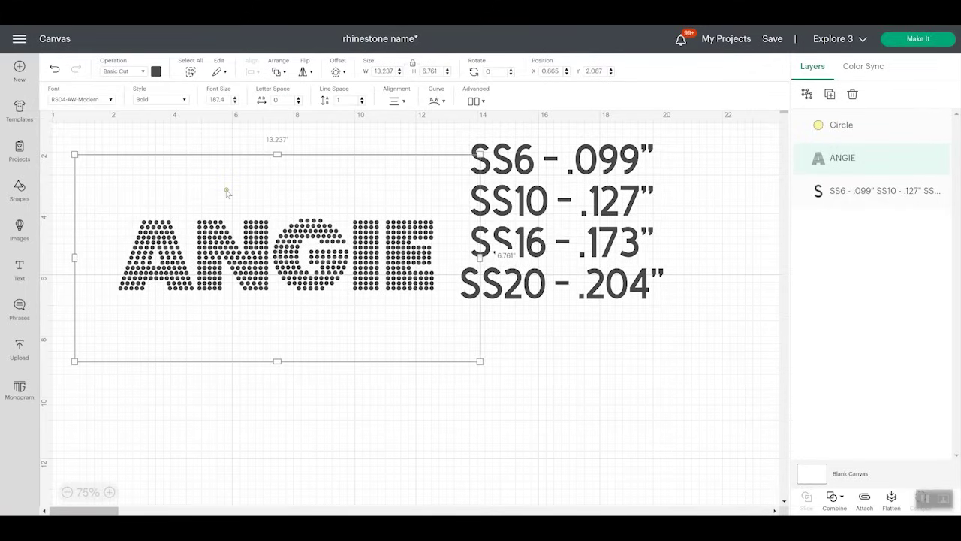
left_click(226, 188)
key("Delete")
left_click(265, 247)
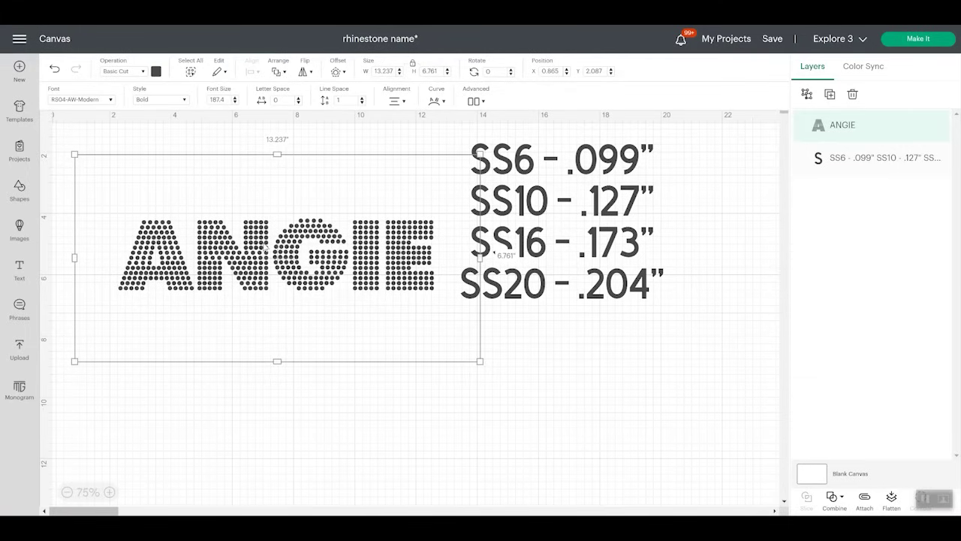
left_click_drag(537, 162, 567, 169)
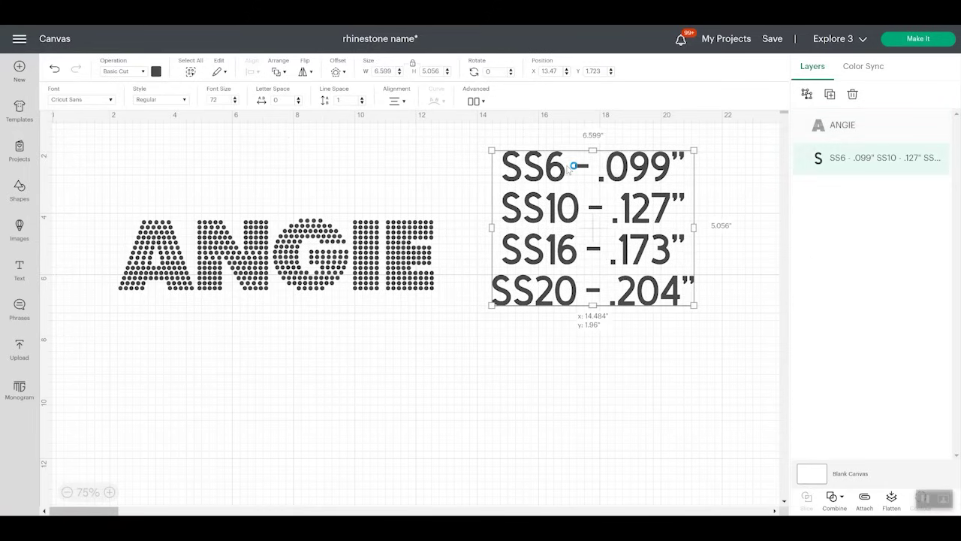
Step: Combine the name text's dots with Unite
left_click(386, 269)
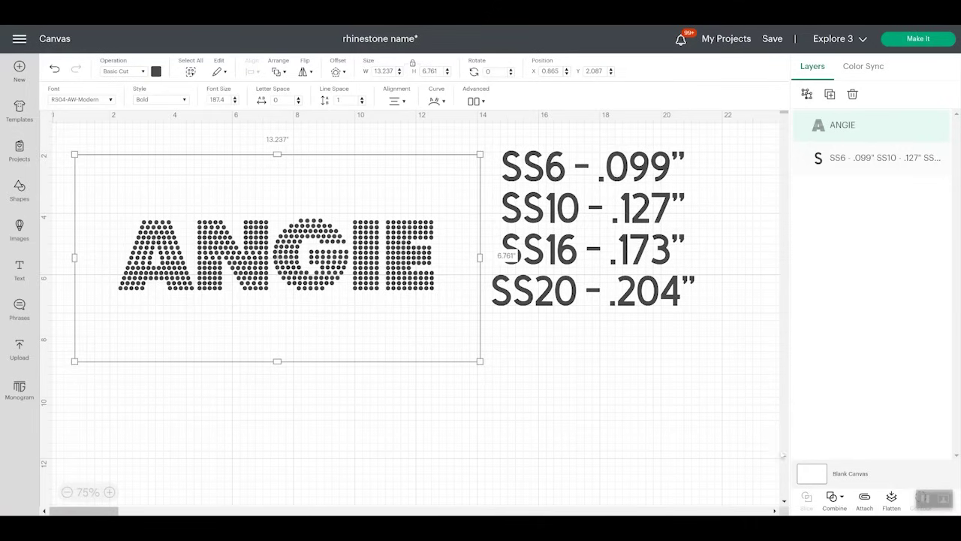
left_click(843, 498)
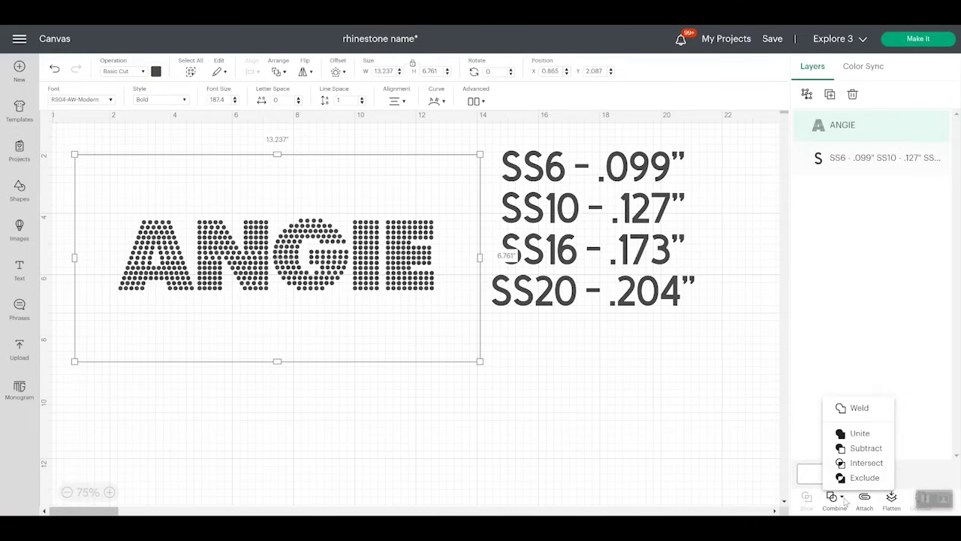
left_click(854, 434)
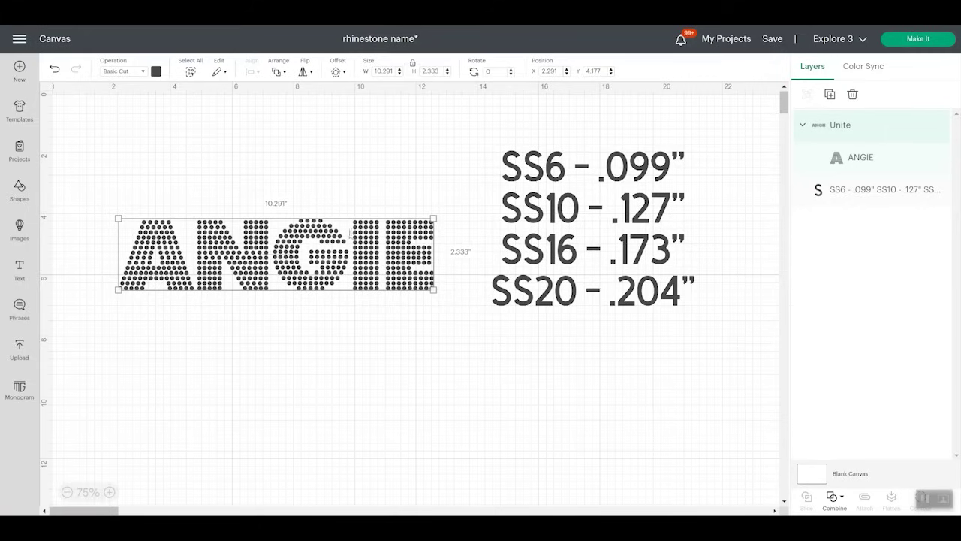
Step: Edit the united name text down to the single letter A
double_click(349, 240)
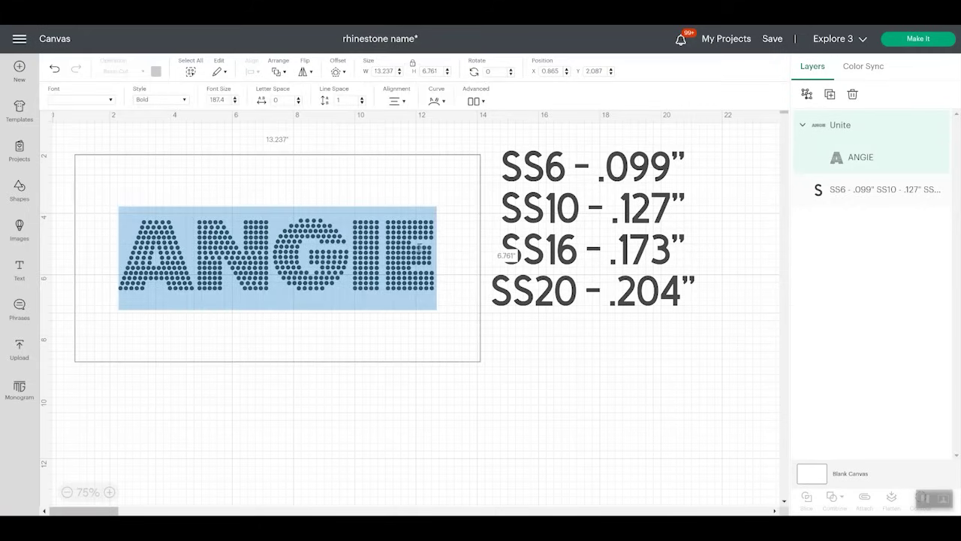
left_click(427, 247)
key("BackSpace")
key("BackSpace")
key("BackSpace")
key("BackSpace")
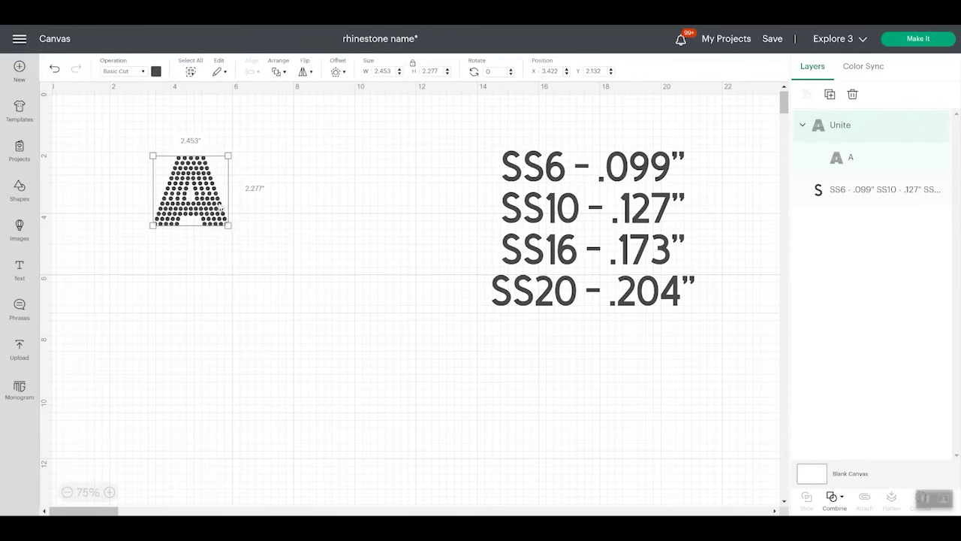
Step: Paste a copy of the united A below the original and change its text to R
key("ctrl+v")
left_click_drag(132, 151, 231, 300)
double_click(227, 295)
type("R")
left_click(548, 451)
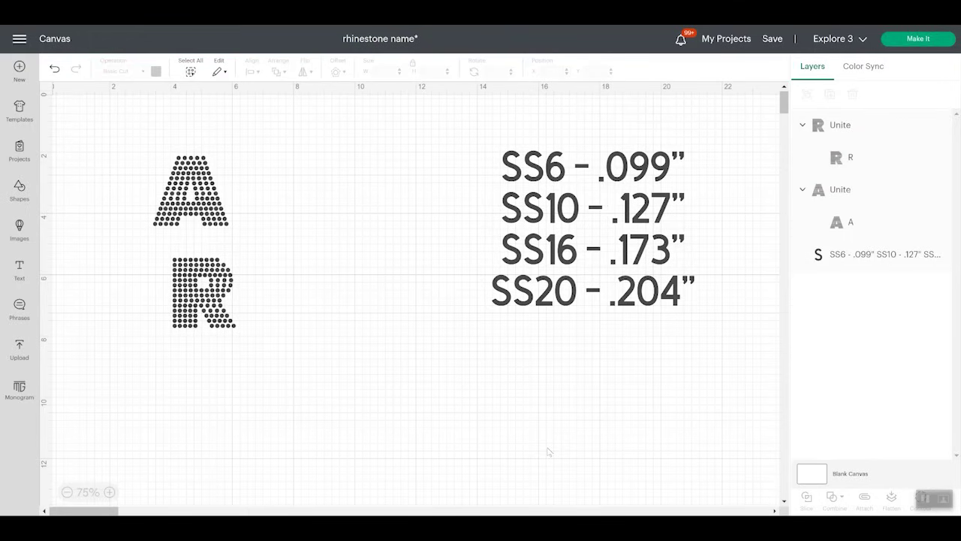
Step: Delete the stone size reference list from the canvas
left_click(561, 209)
key("Delete")
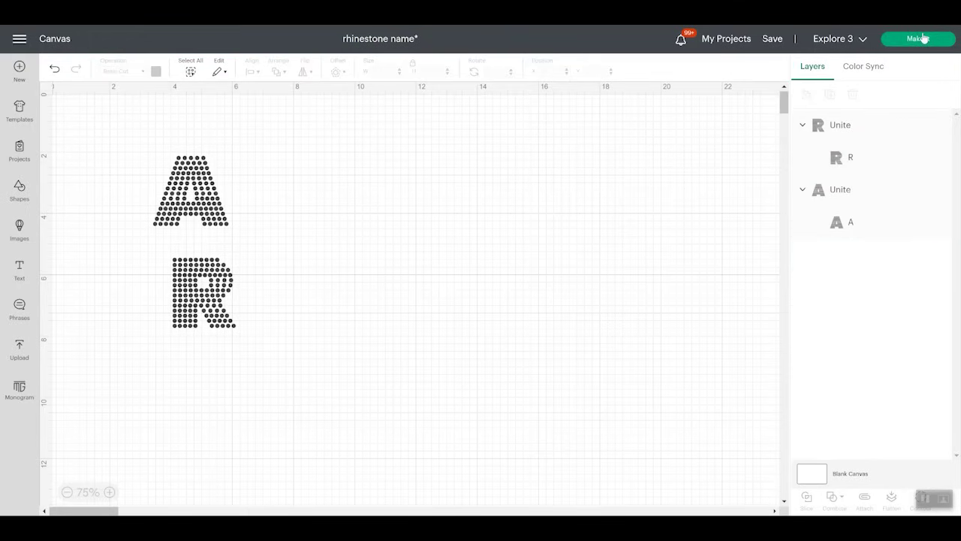
Step: Send the letters to cut preparation, set the material load type to On Mat, and space the A and R apart
left_click(916, 41)
left_click(48, 170)
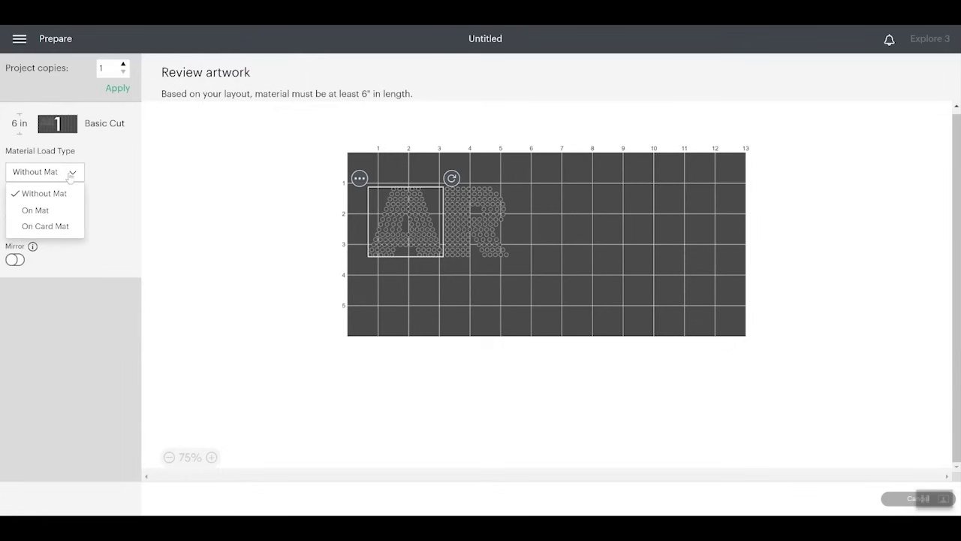
left_click(43, 208)
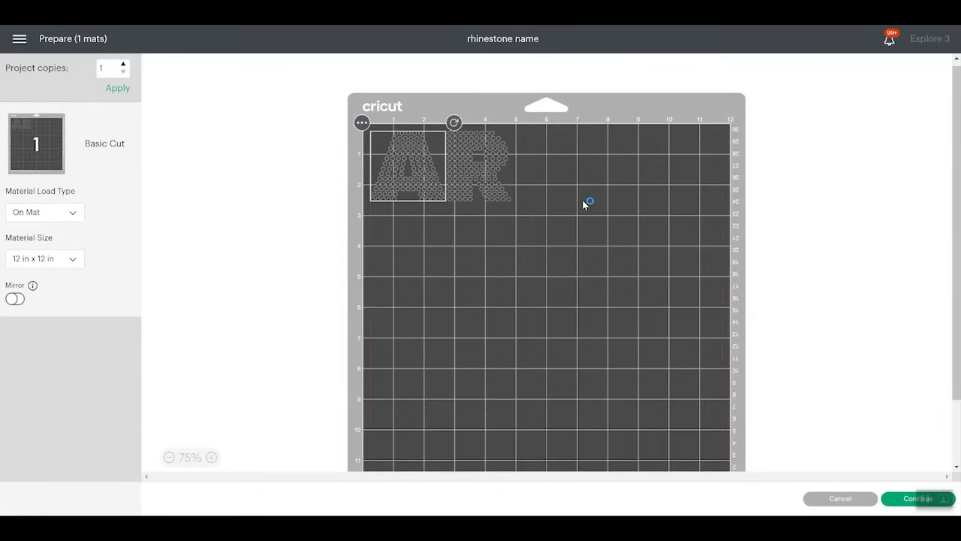
left_click_drag(492, 177, 539, 186)
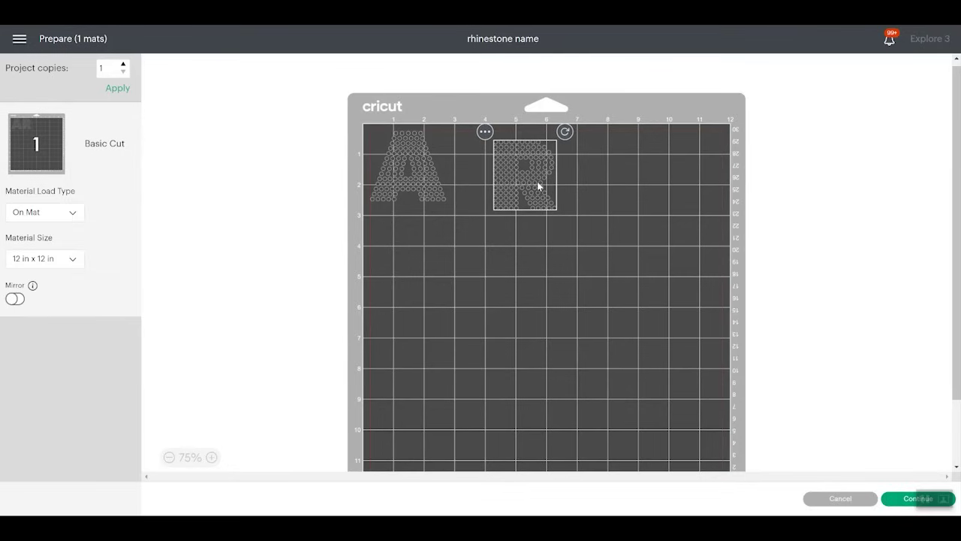
left_click_drag(429, 178, 442, 186)
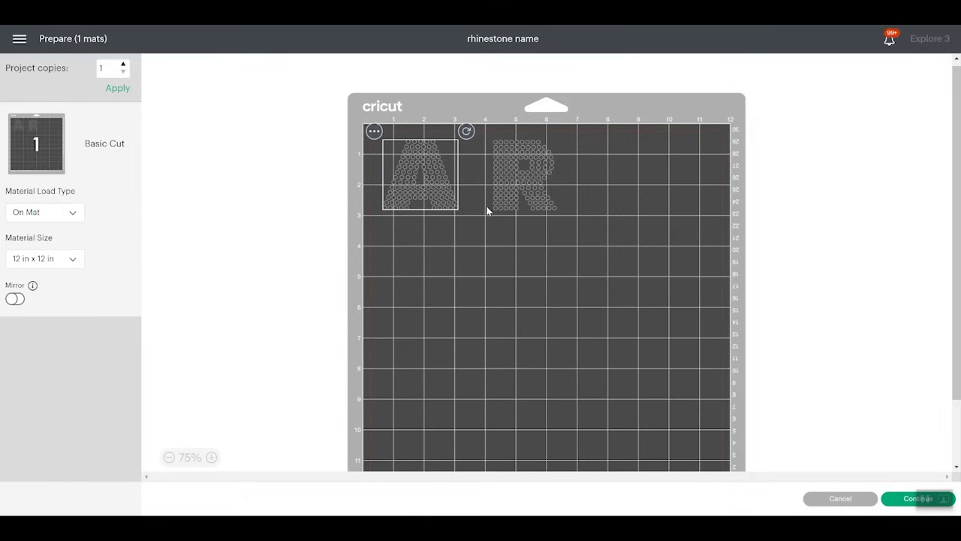